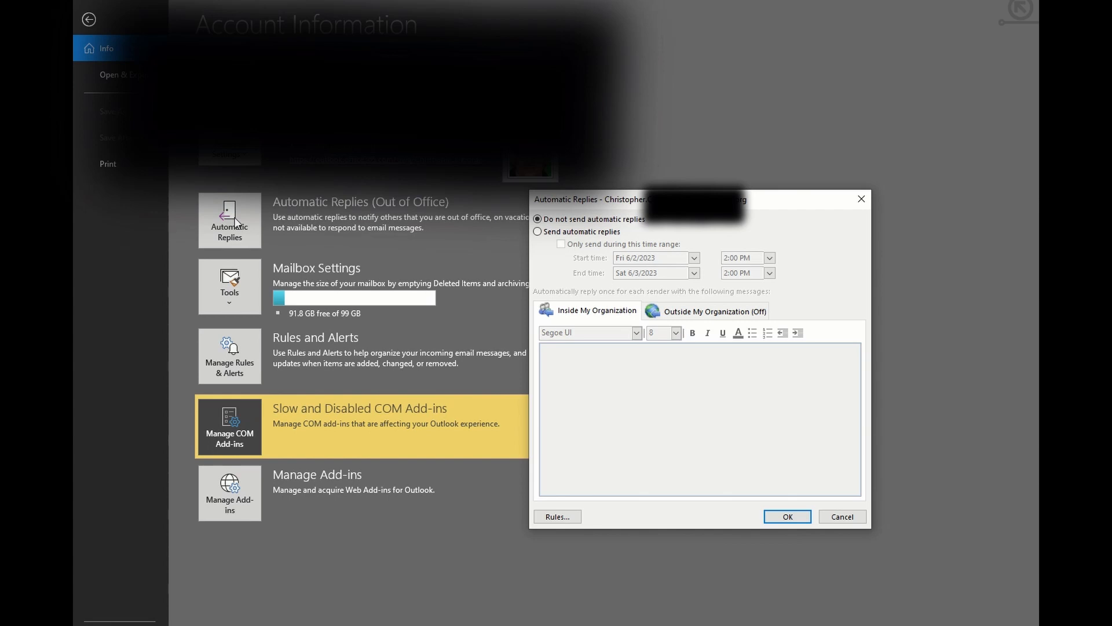
Step: Turn on automatic replies limited to a time range starting Fri 6/2/2023 at 4:30 PM
left_click(537, 231)
left_click(560, 244)
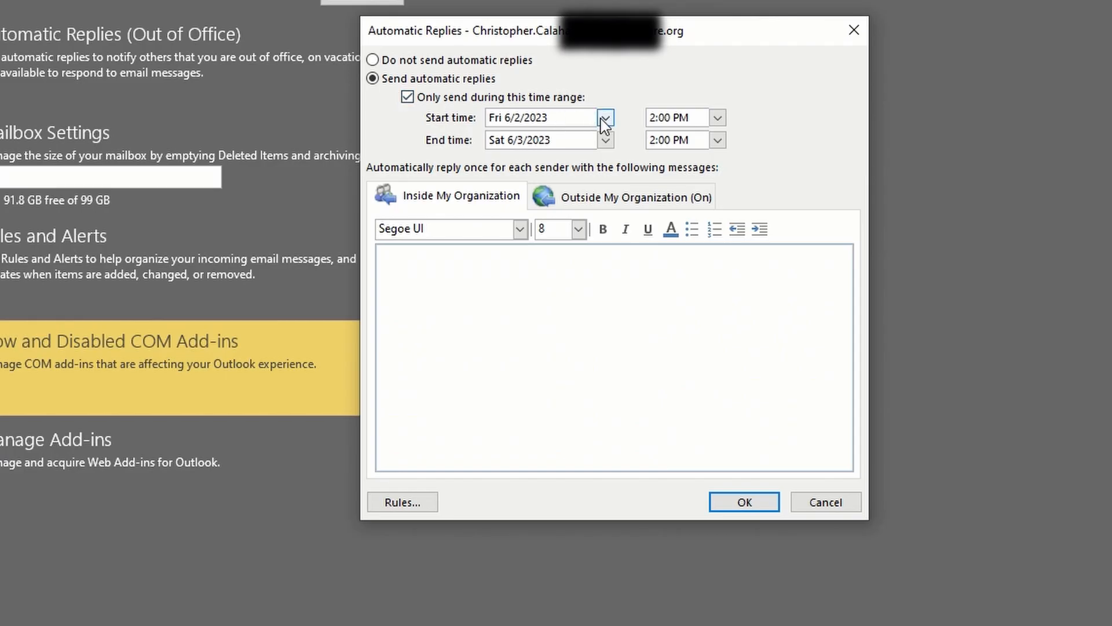
left_click(575, 118)
left_click(724, 119)
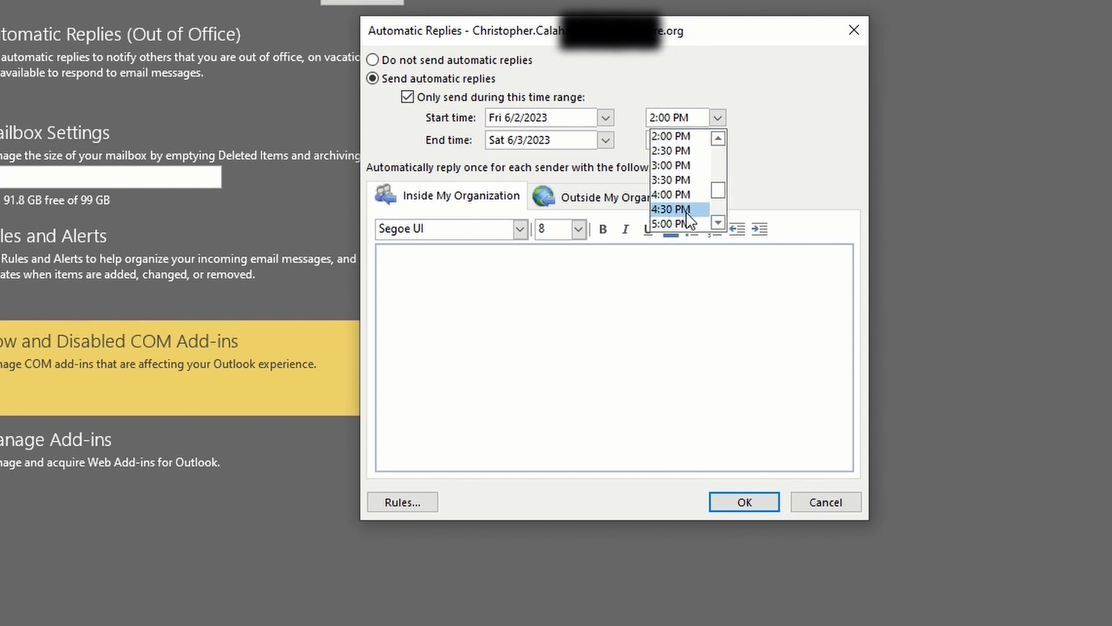
left_click(671, 210)
Step: Set the end of the automatic reply time range to Mon 6/12/2023 at 7:00 AM
left_click(717, 140)
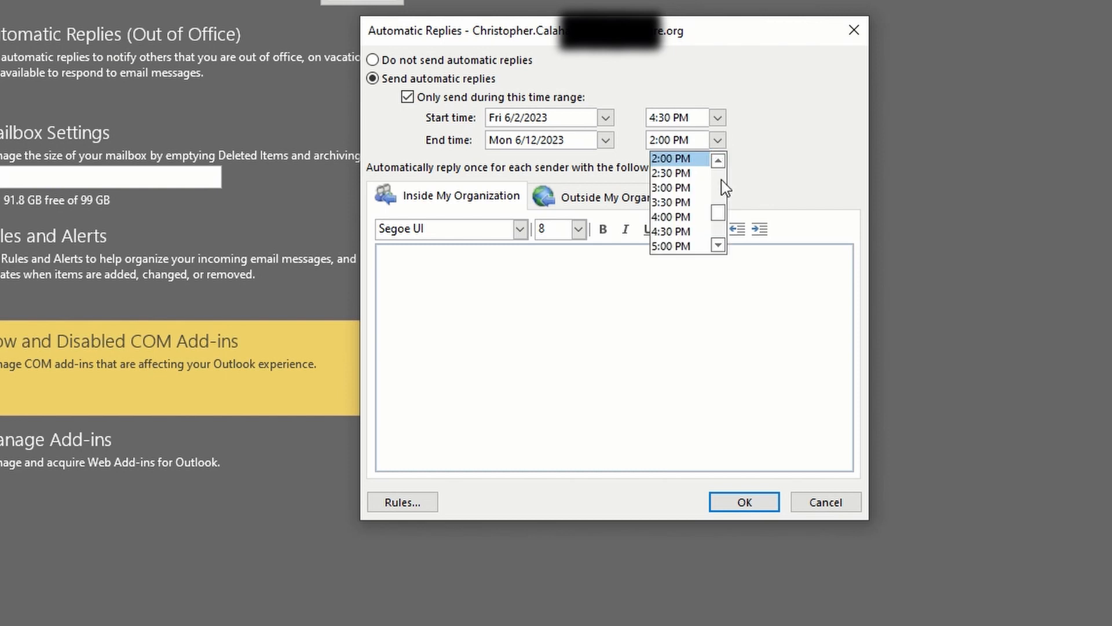
mouse_move(718, 214)
left_mouse_down()
mouse_move(718, 191)
mouse_move(723, 200)
left_mouse_up()
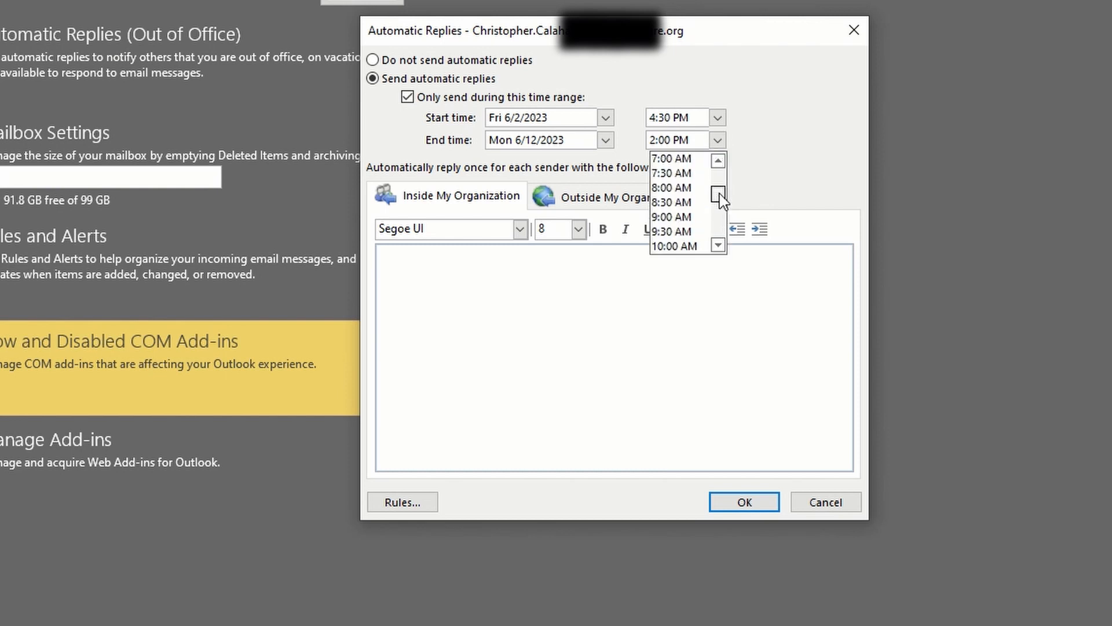
left_click(693, 159)
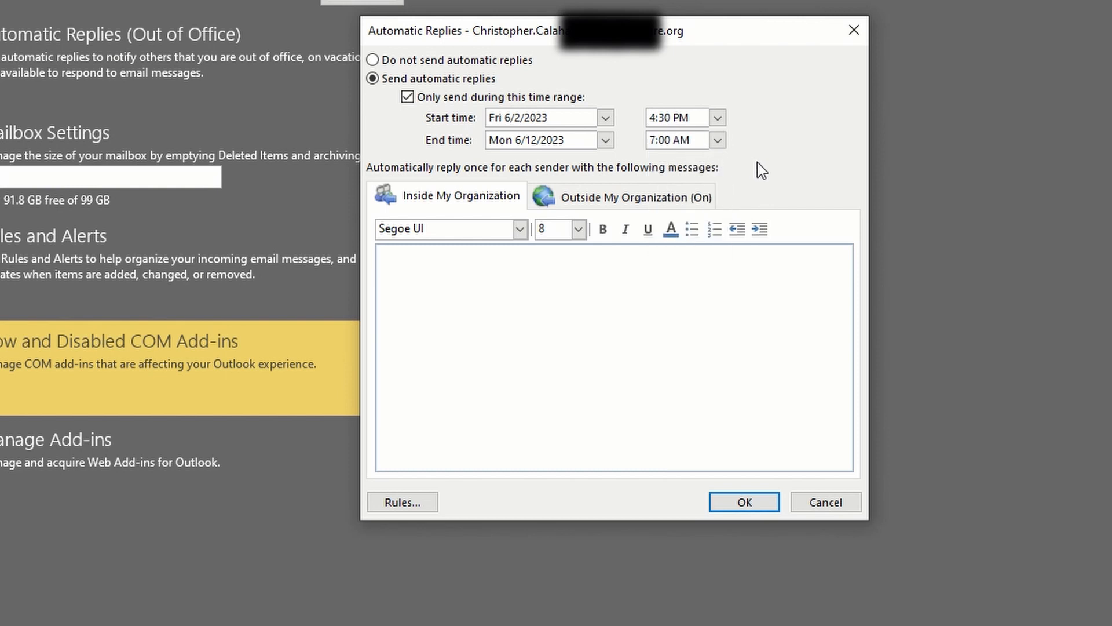
Step: Enter the same reply inside and outside the organization: out from Monday June 5th, returning Monday June 12th, contact my direct supervisor for immediate assistance, Thank you
left_click(441, 280)
type("I will be out of the office from Monday June 5th, returning Monday June 12th. If you need immediate assistance, please contact my direct supervisor.  Thank you")
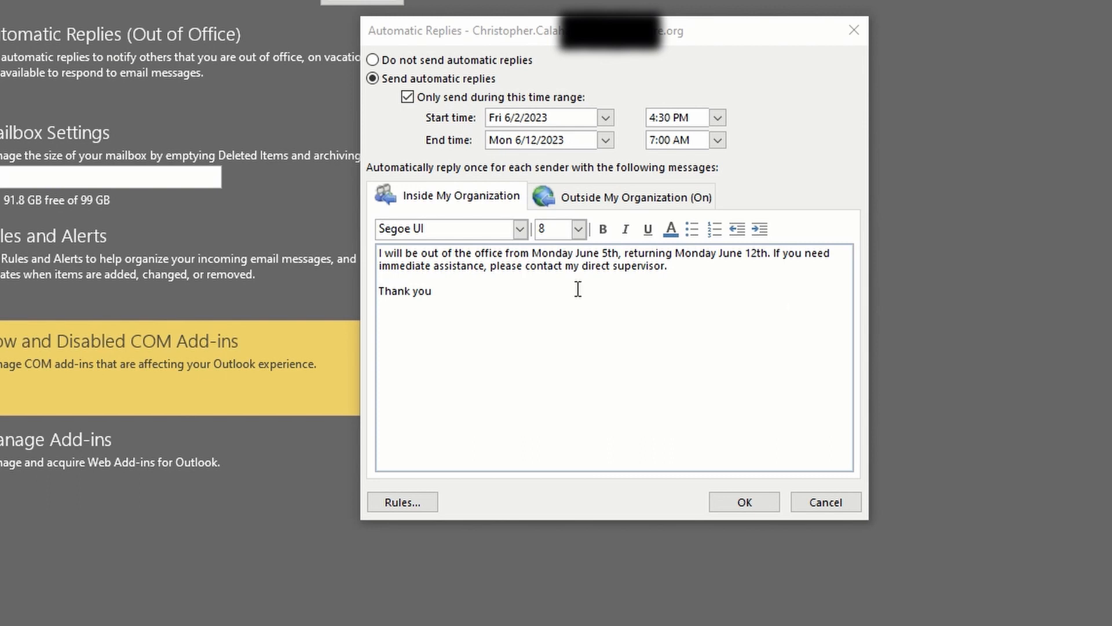
left_click(572, 199)
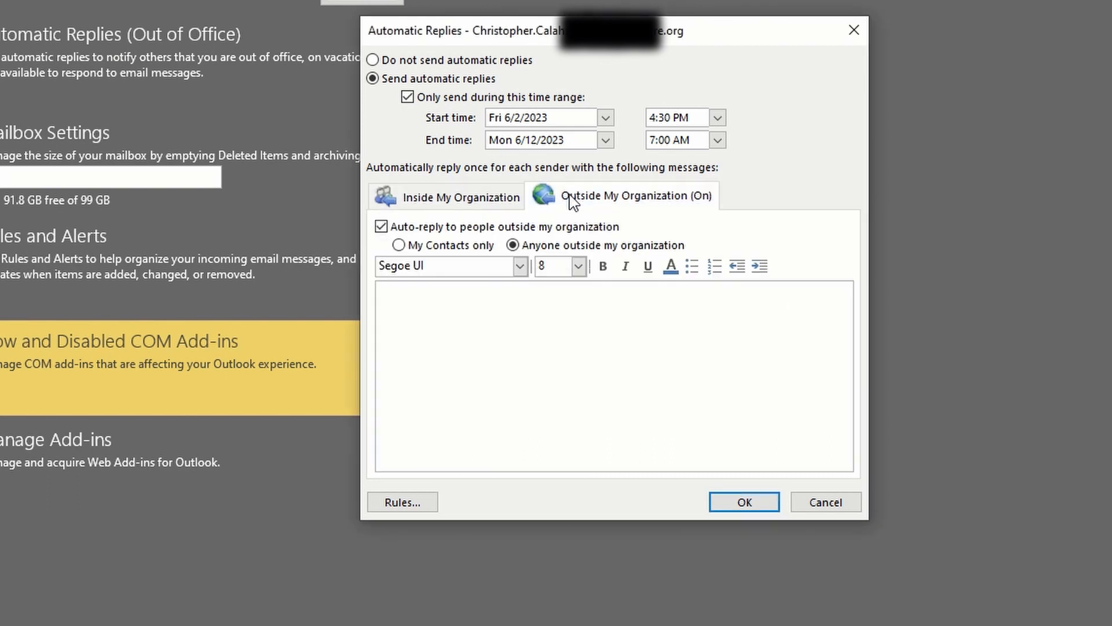
left_click(610, 395)
type("I will be out of the office from Monday June 5th, returning Monday June 12th. If you need immediate assistance, please contact my direct supervisor.  Thank you")
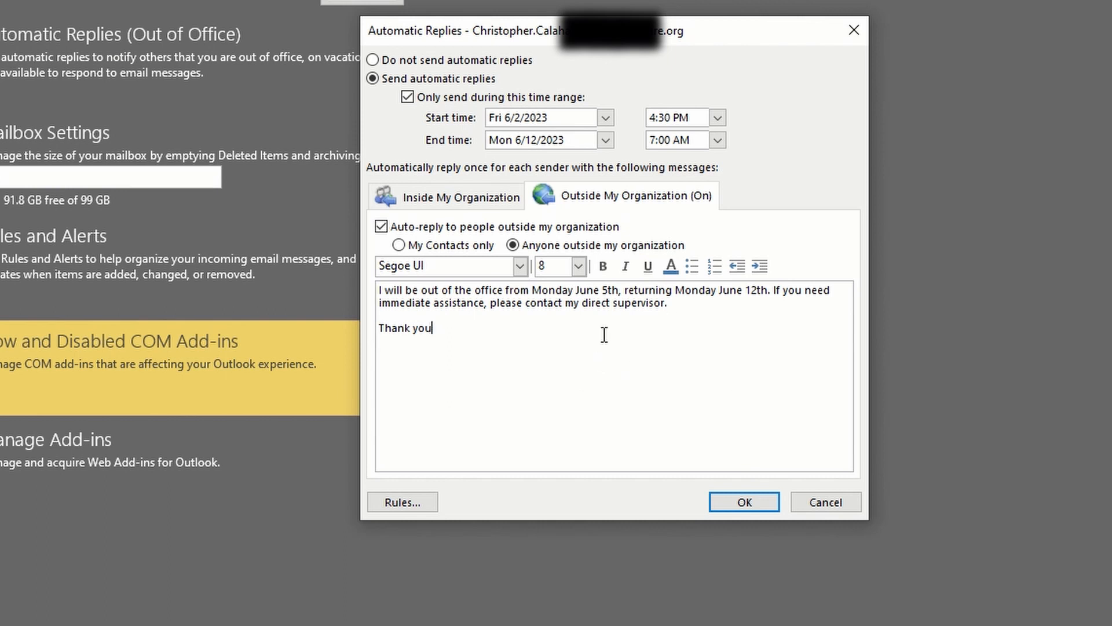
Step: Format the entire inside-organization reply message in Calibri, size 14
left_click(427, 197)
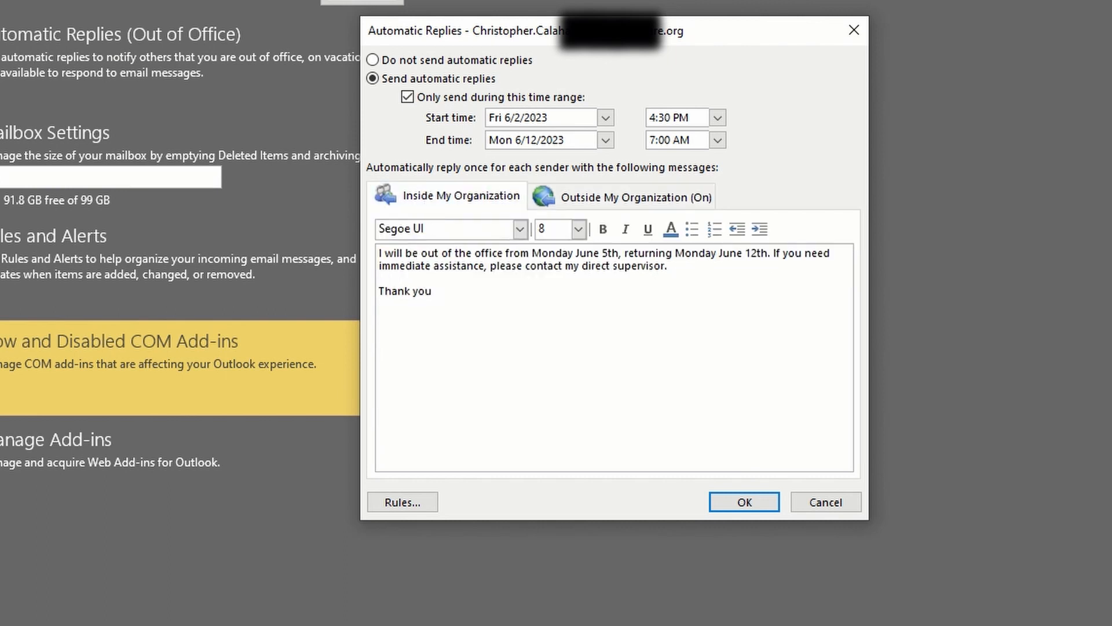
left_click_drag(596, 293, 365, 253)
left_click(520, 228)
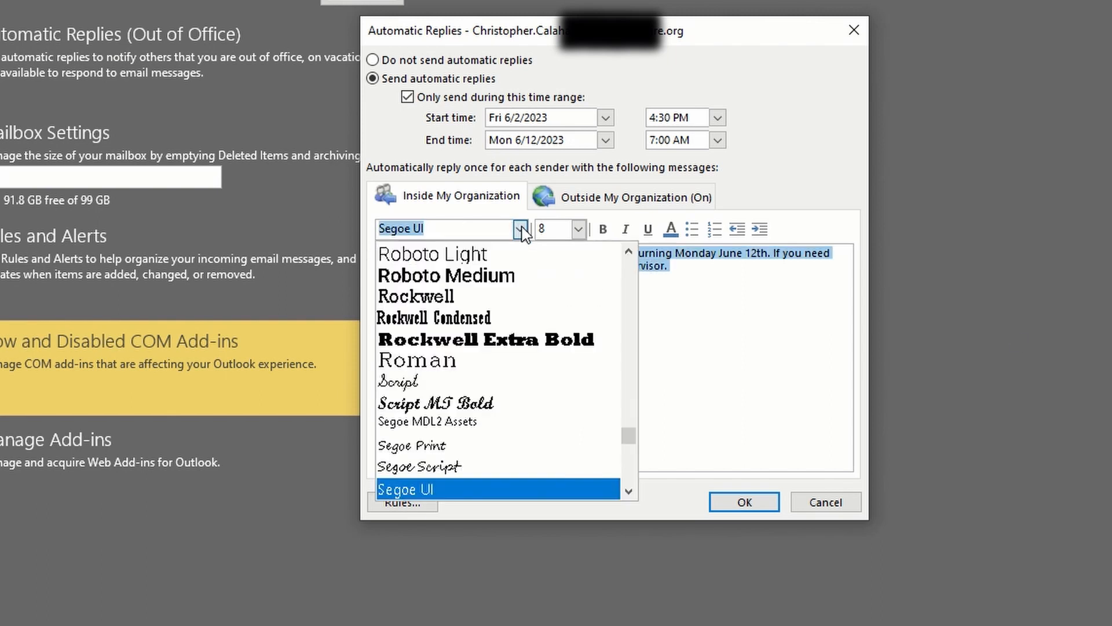
scroll(506, 295, "up", 1)
type("c")
left_click(496, 251)
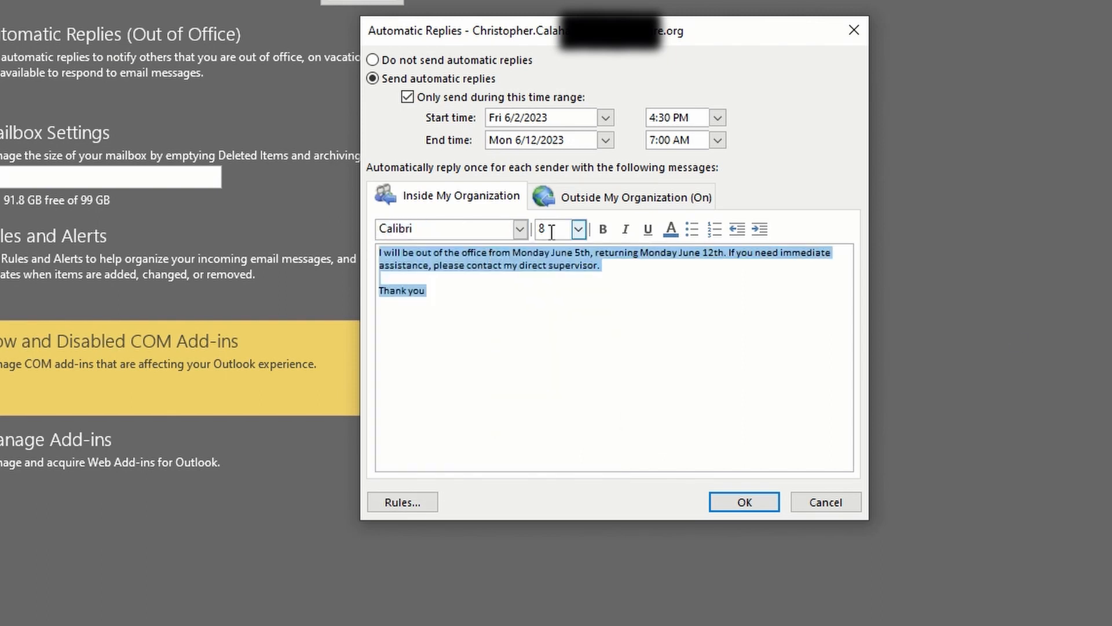
left_click(578, 230)
left_click(559, 322)
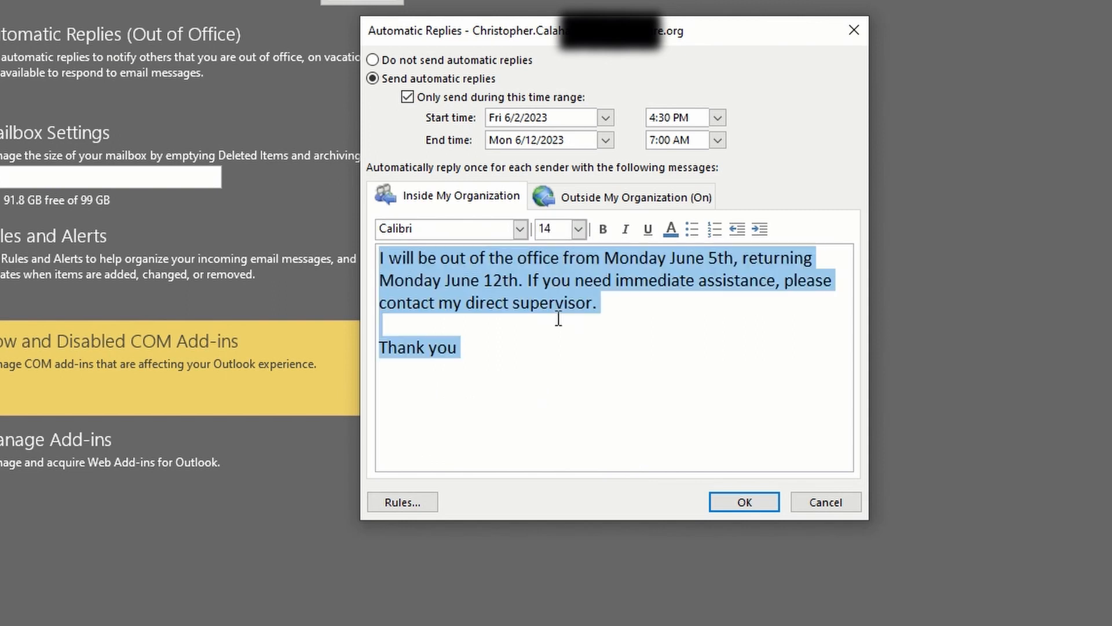
Step: Change the text color of the inside-organization reply message to blue
left_click(672, 229)
left_click(796, 299)
left_click(690, 353)
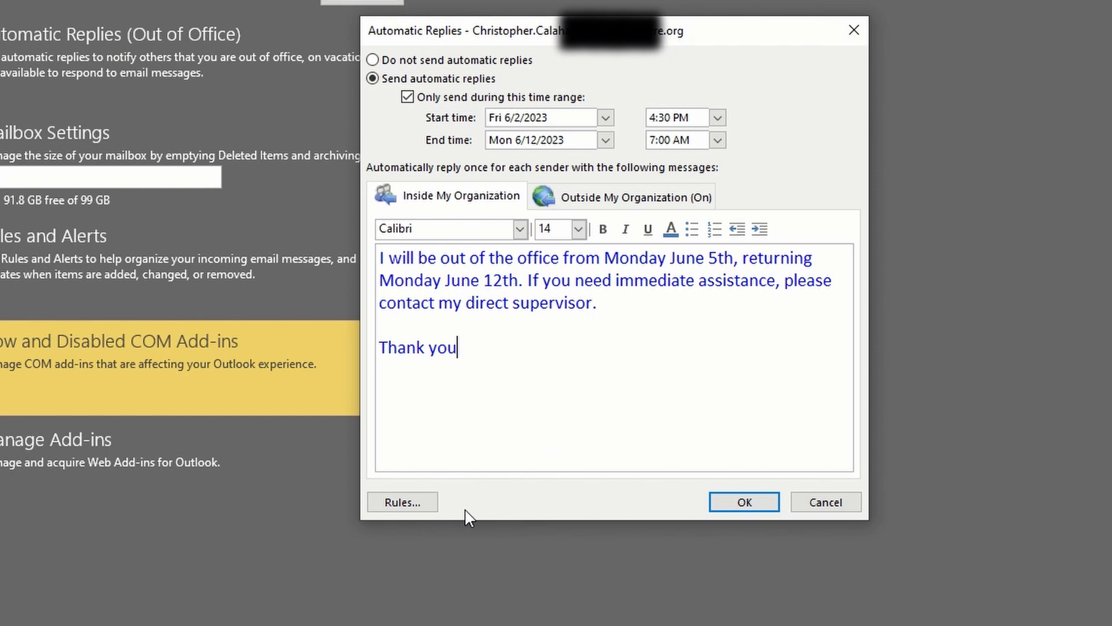
Step: Start a new automatic reply rule and review its advanced conditions without setting any
left_click(404, 503)
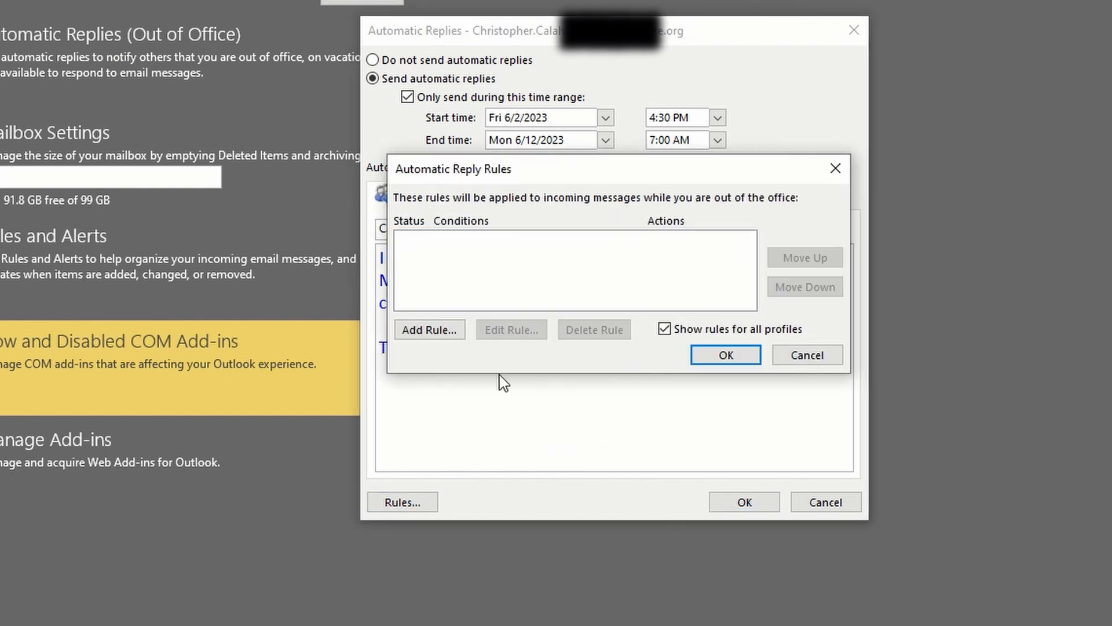
left_click(423, 336)
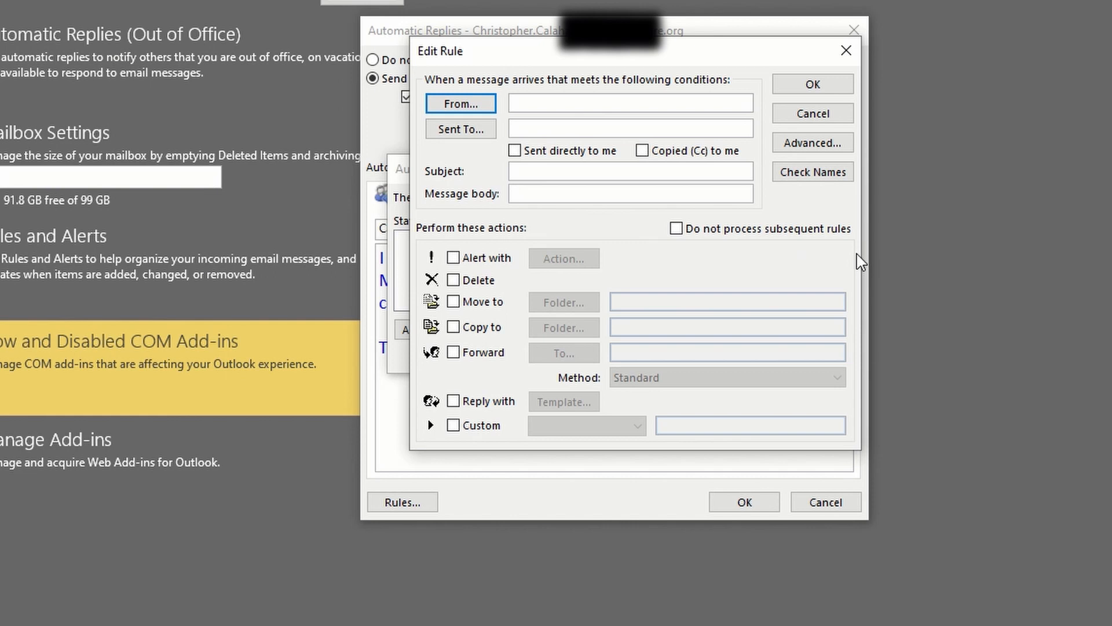
left_click(822, 142)
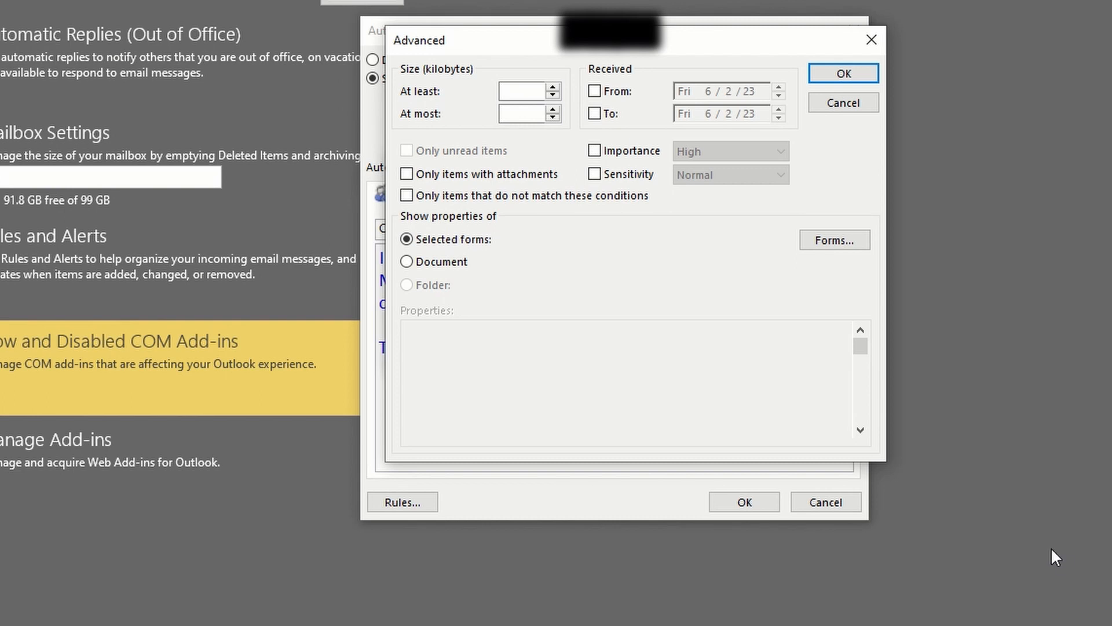
left_click(832, 111)
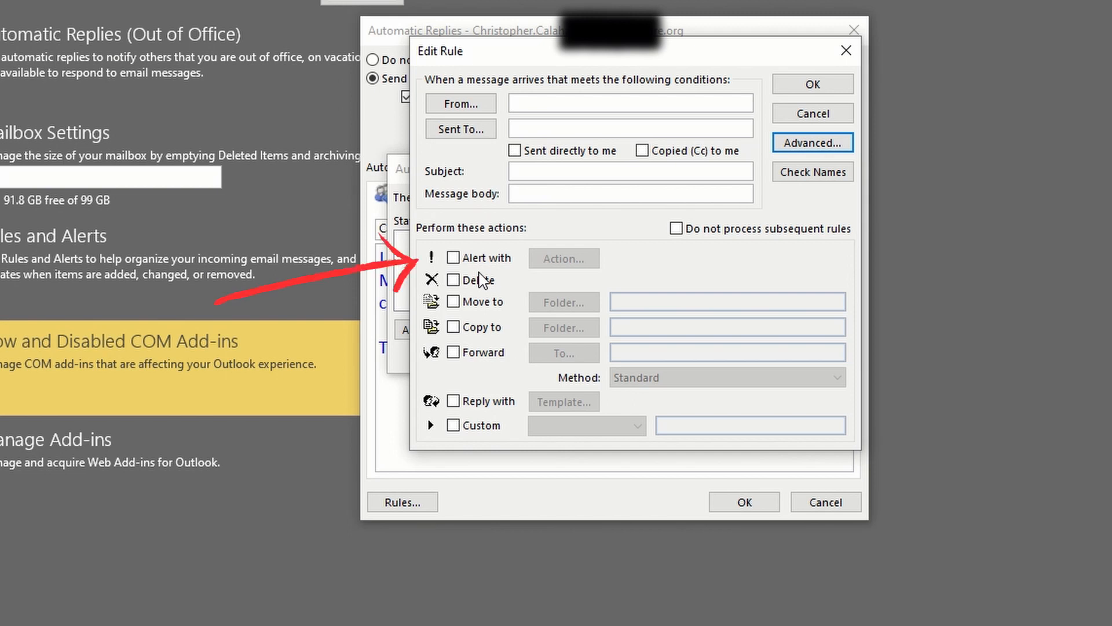
Step: Try the rule's Alert with action and its notification options, and the Delete action, leaving both unselected
left_click(453, 257)
left_click(572, 260)
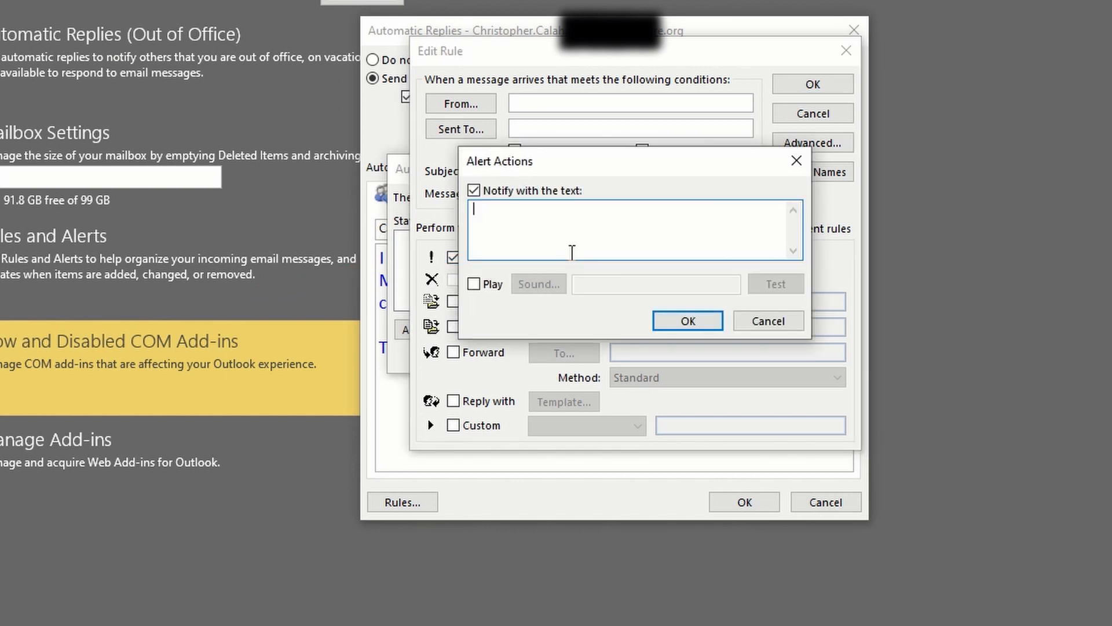
left_click(765, 322)
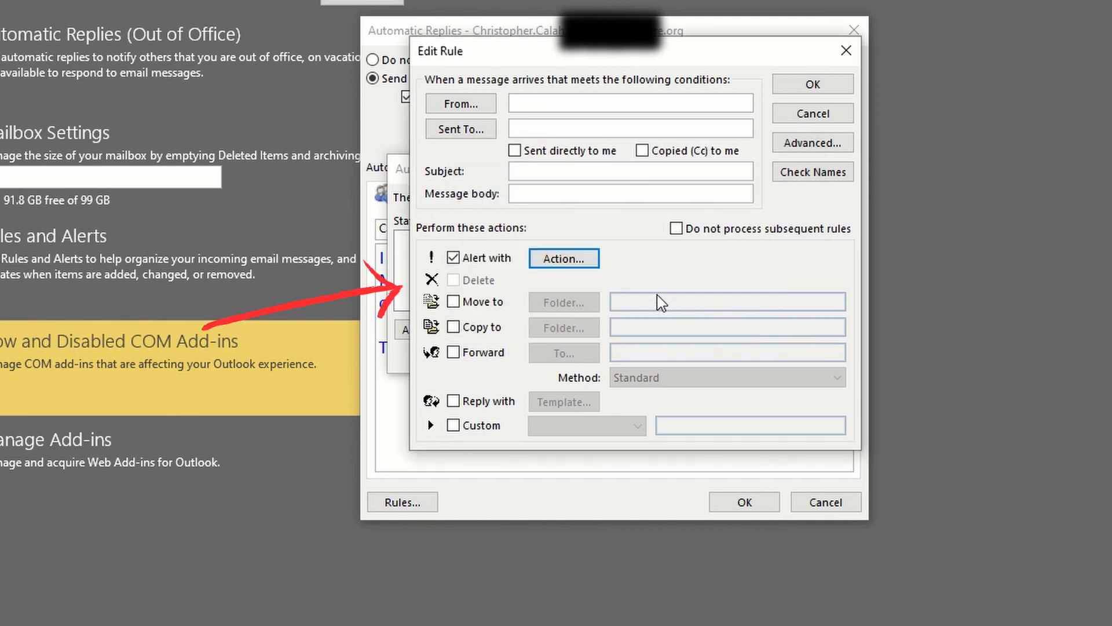
left_click(474, 259)
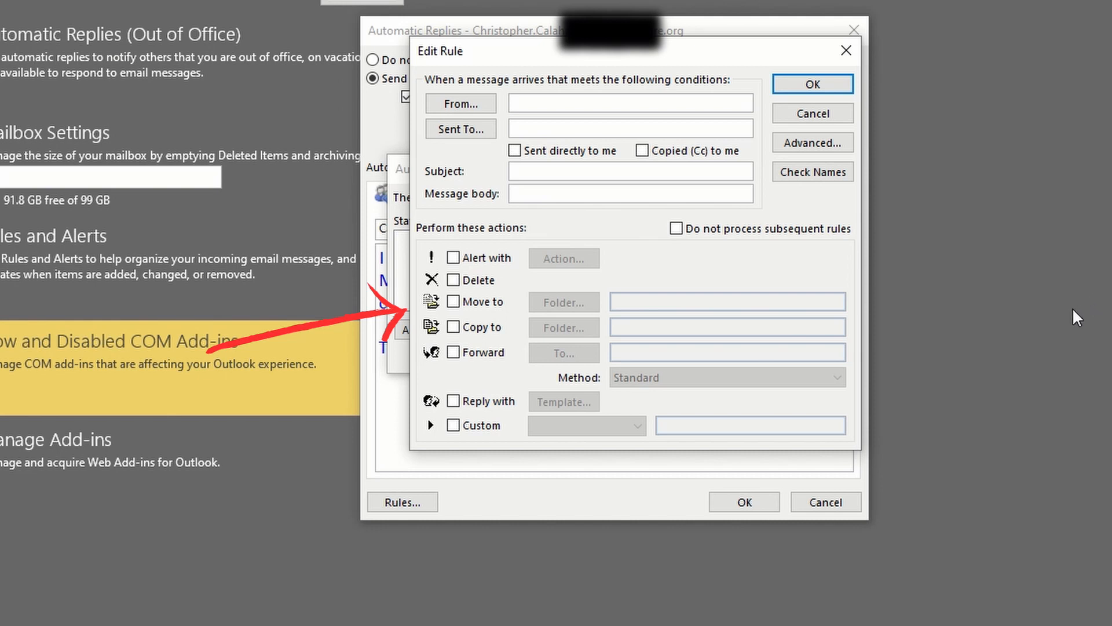
left_click(453, 280)
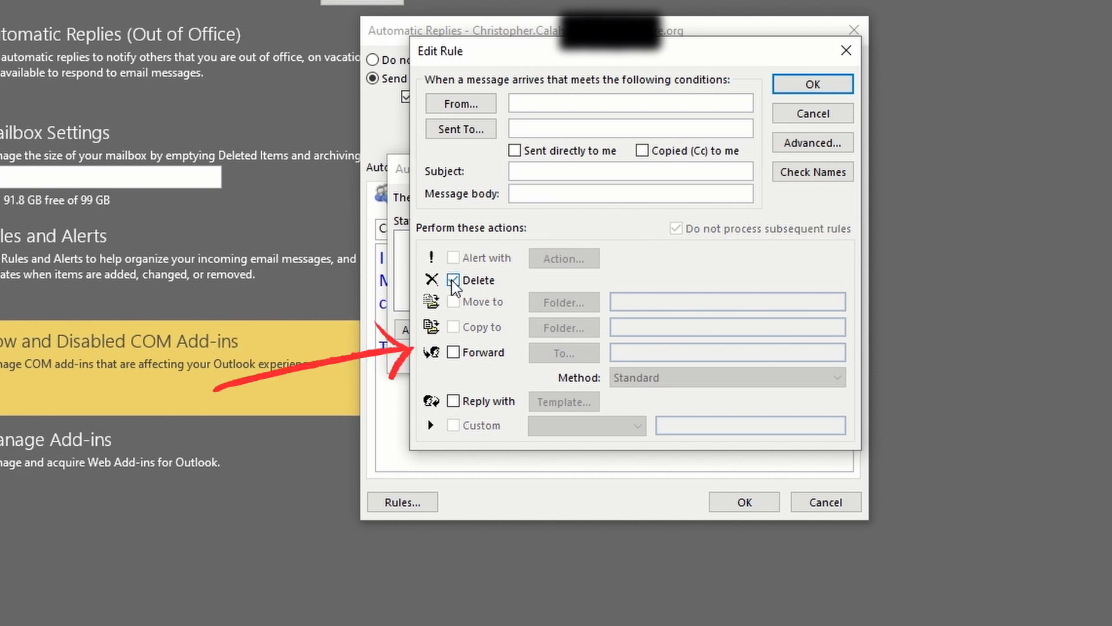
left_click(453, 281)
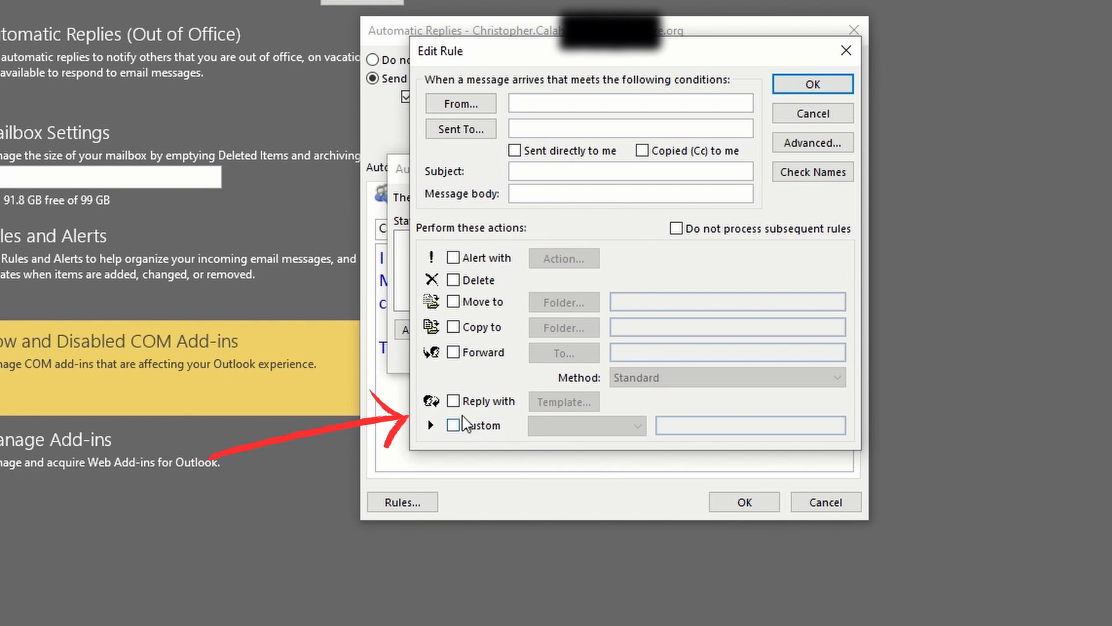
Step: Enable the rule's Reply with action and open its message template
left_click(453, 401)
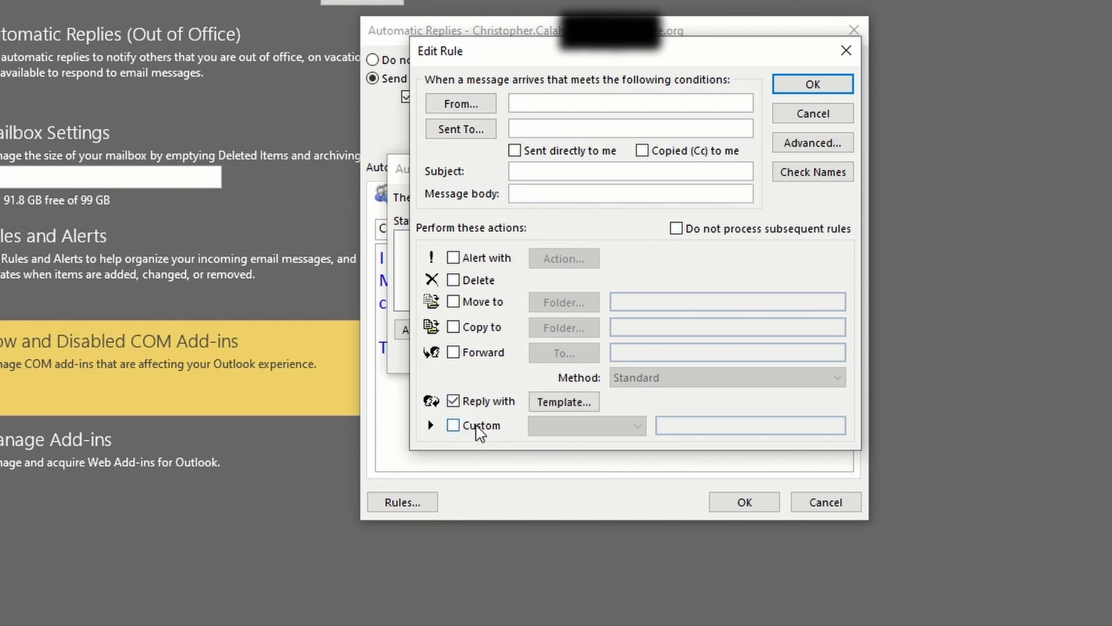
left_click(559, 402)
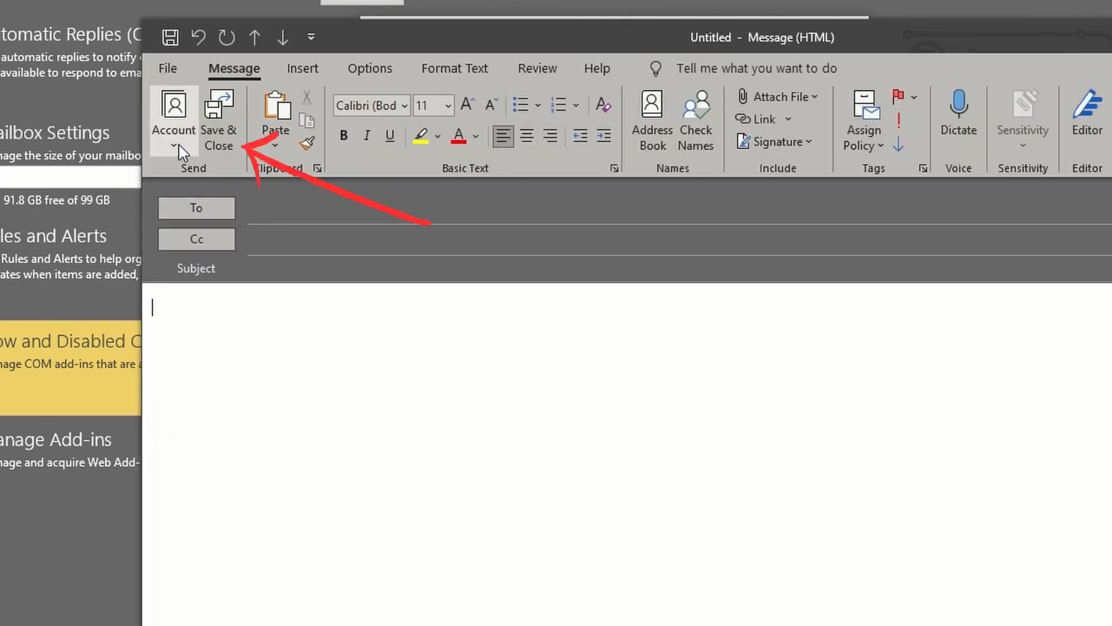